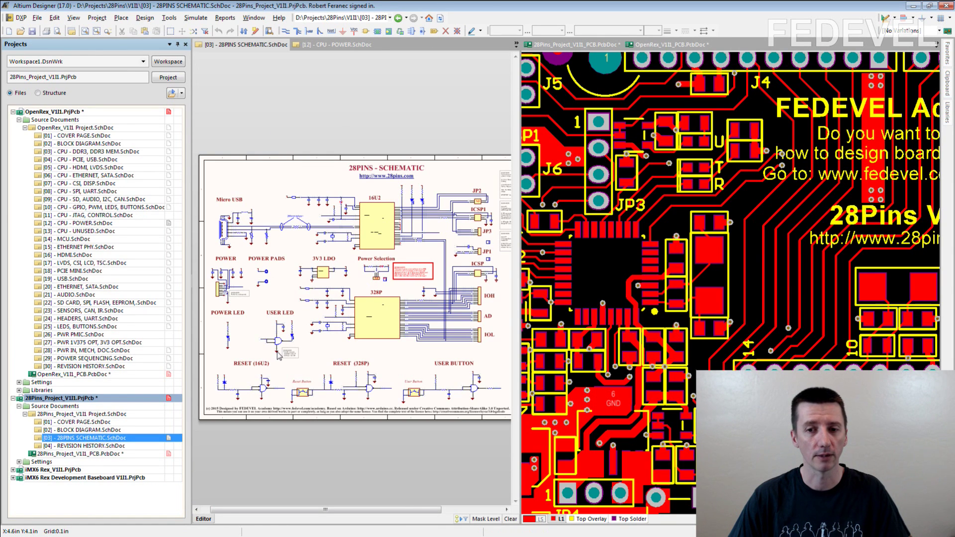
# Step: Cross-select the AND gate U4 and its capacitor C26 in the USER LED circuit to compare their placement on the PCB
pyautogui.keyDown('ctrl'); pyautogui.scroll(4, 278, 354); pyautogui.keyUp('ctrl')
pyautogui.keyDown('ctrl'); pyautogui.scroll(3, 278, 354); pyautogui.keyUp('ctrl')
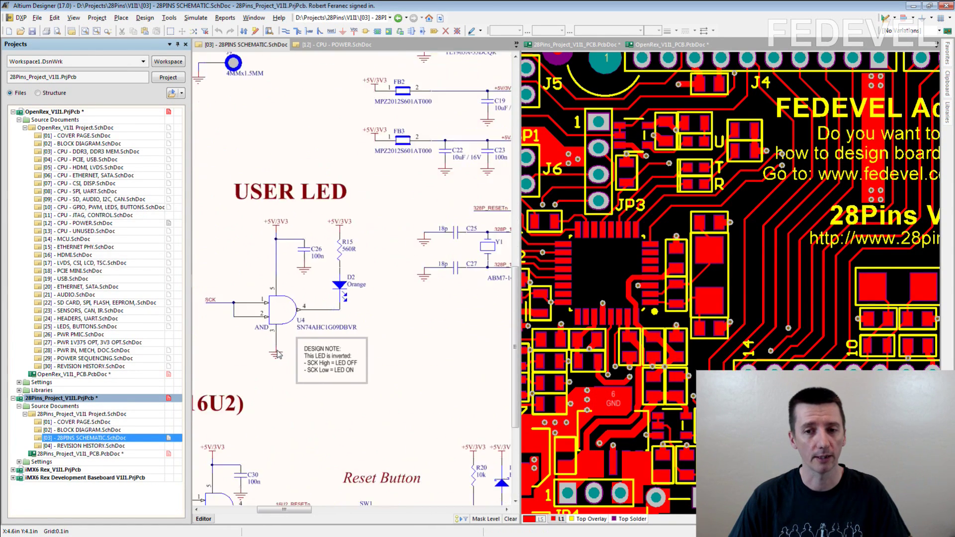
pyautogui.keyDown('ctrl'); pyautogui.scroll(2, 278, 354); pyautogui.keyUp('ctrl')
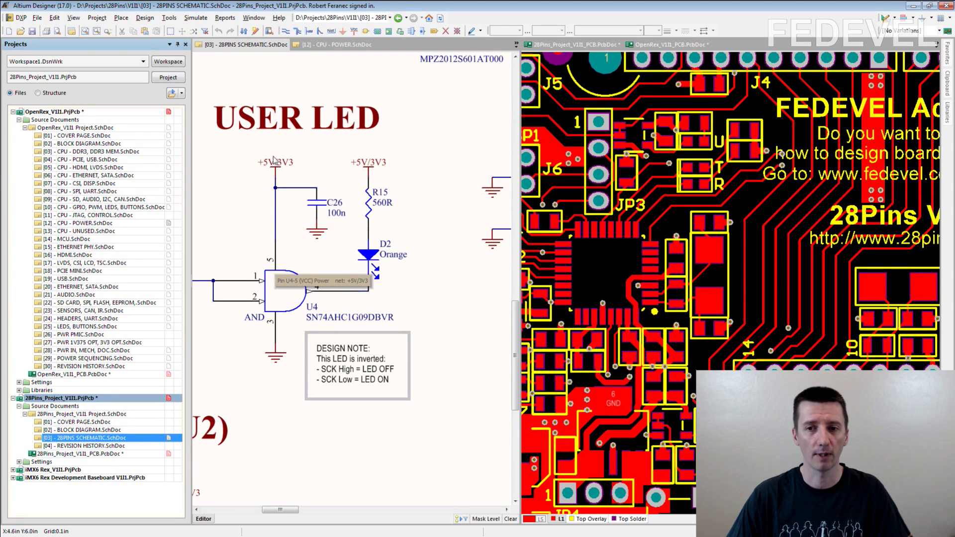
pyautogui.click(285, 286)
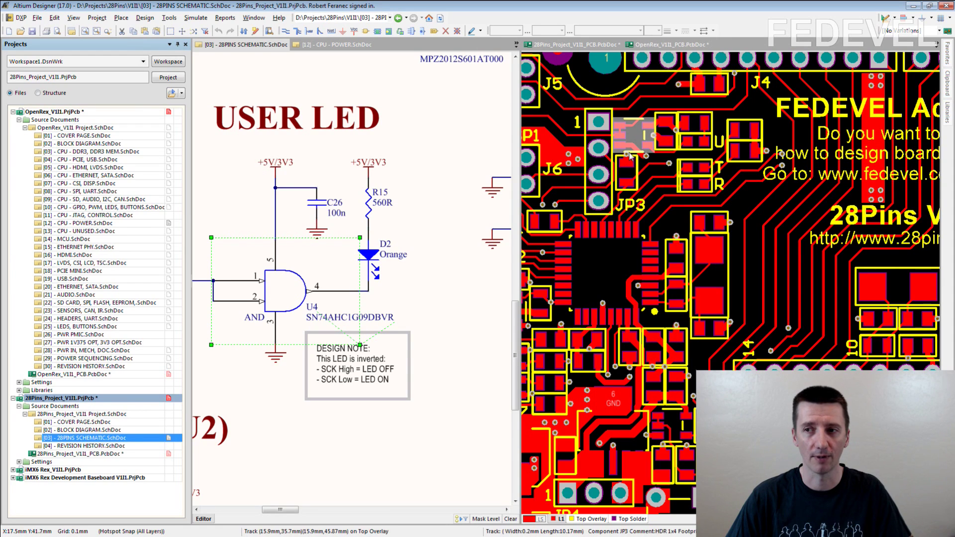
pyautogui.click(313, 207)
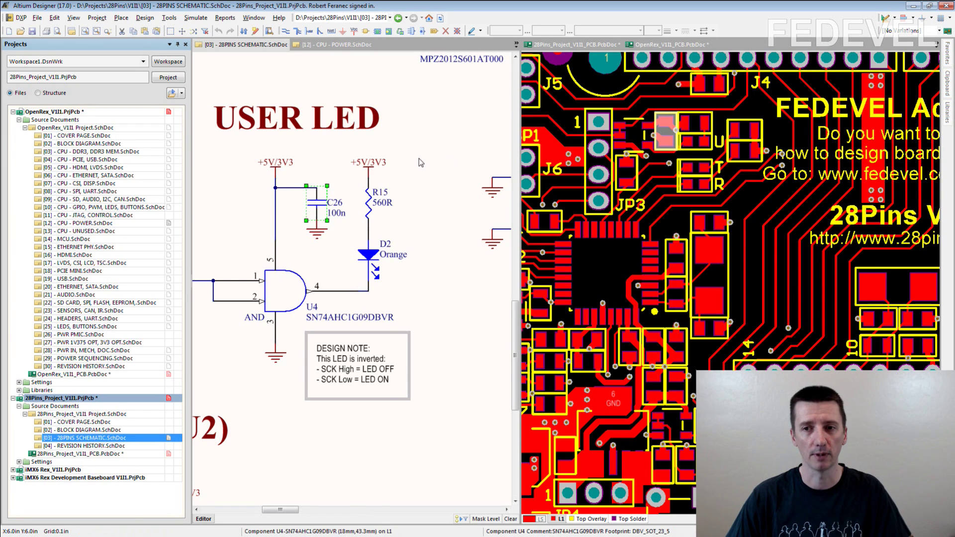
# Step: Cross-select U2's VCC pin 4 with capacitor C5, and AVCC pin 32 with capacitor C4, to compare their placement on the PCB
pyautogui.keyDown('ctrl'); pyautogui.scroll(-3, 433, 165); pyautogui.keyUp('ctrl')
pyautogui.moveTo(339, 104); pyautogui.dragTo(338, 265, button='right')
pyautogui.moveTo(357, 168); pyautogui.dragTo(324, 373, button='right')
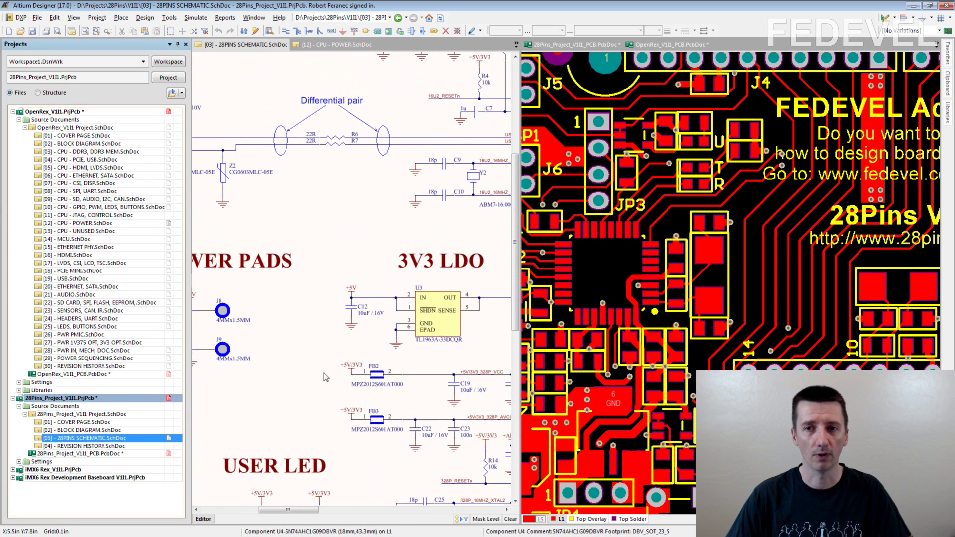
pyautogui.moveTo(318, 64); pyautogui.dragTo(291, 169, button='right')
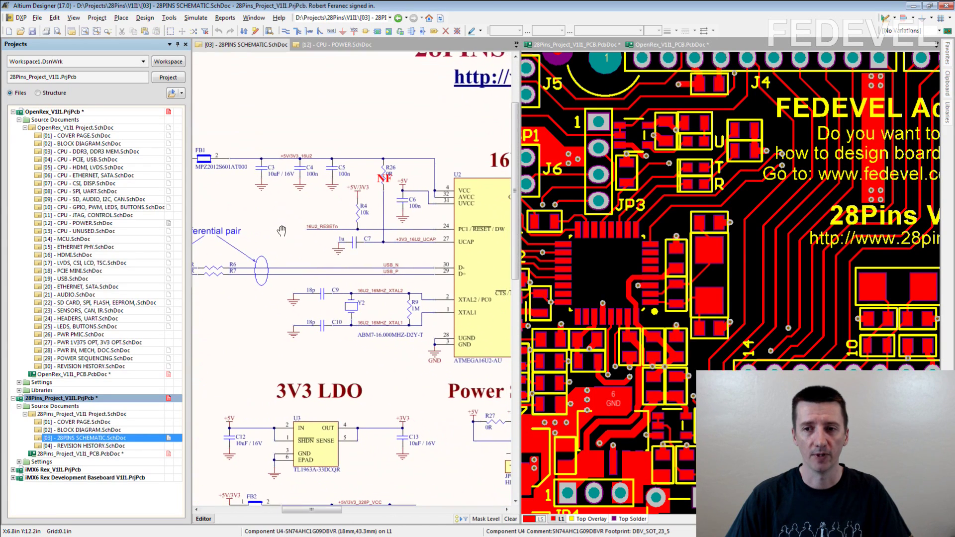
pyautogui.keyDown('ctrl'); pyautogui.scroll(2, 433, 202); pyautogui.keyUp('ctrl')
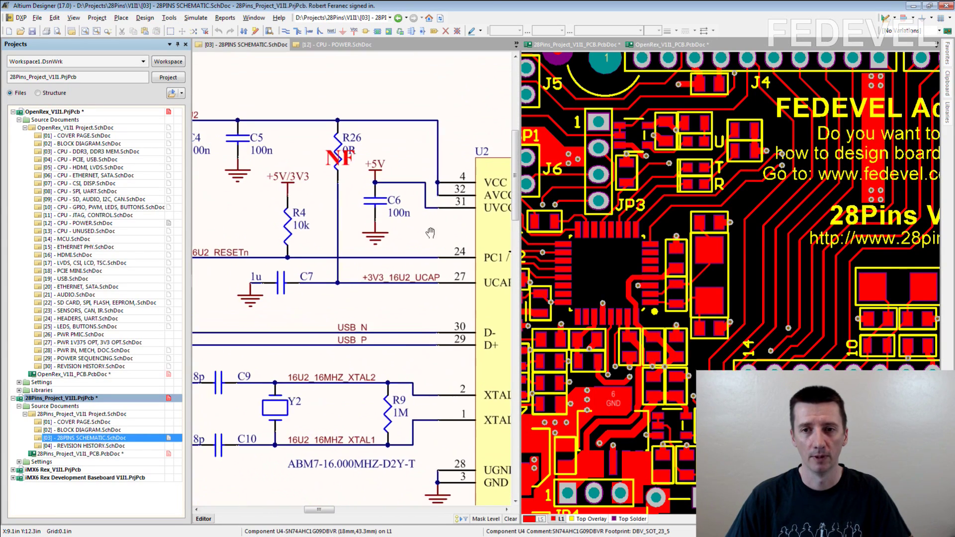
pyautogui.moveTo(433, 203); pyautogui.dragTo(413, 168, button='right')
pyautogui.keyDown('ctrl'); pyautogui.scroll(-1, 401, 203); pyautogui.keyUp('ctrl')
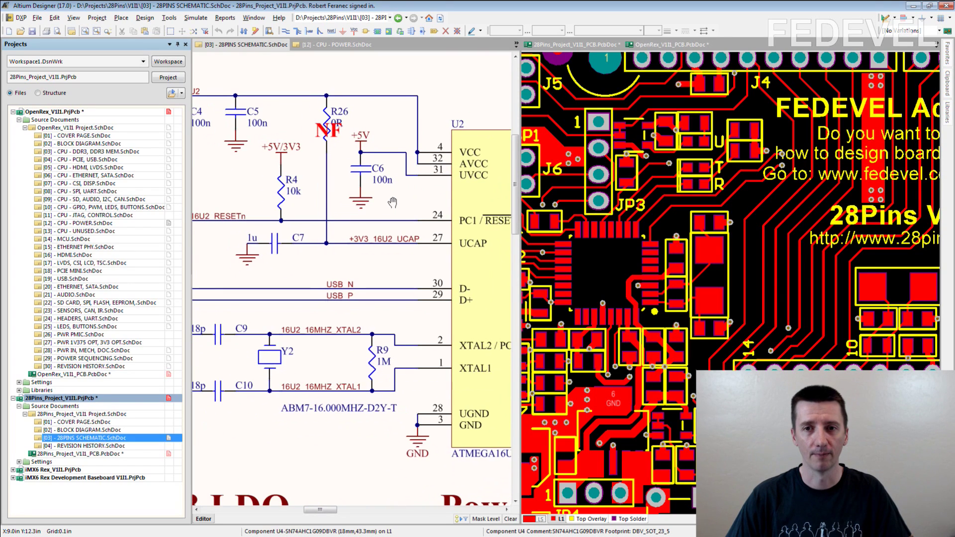
pyautogui.moveTo(401, 203); pyautogui.dragTo(422, 190, button='right')
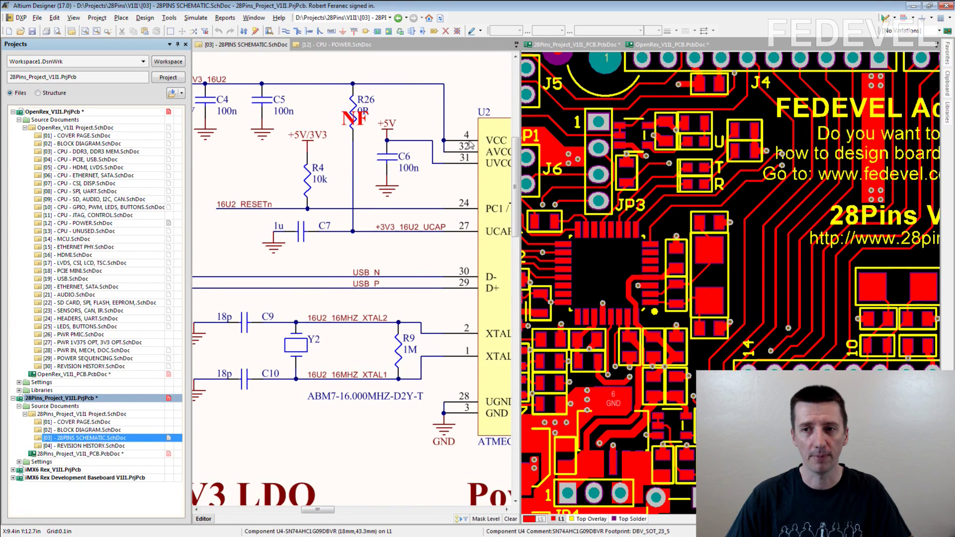
pyautogui.click(470, 142)
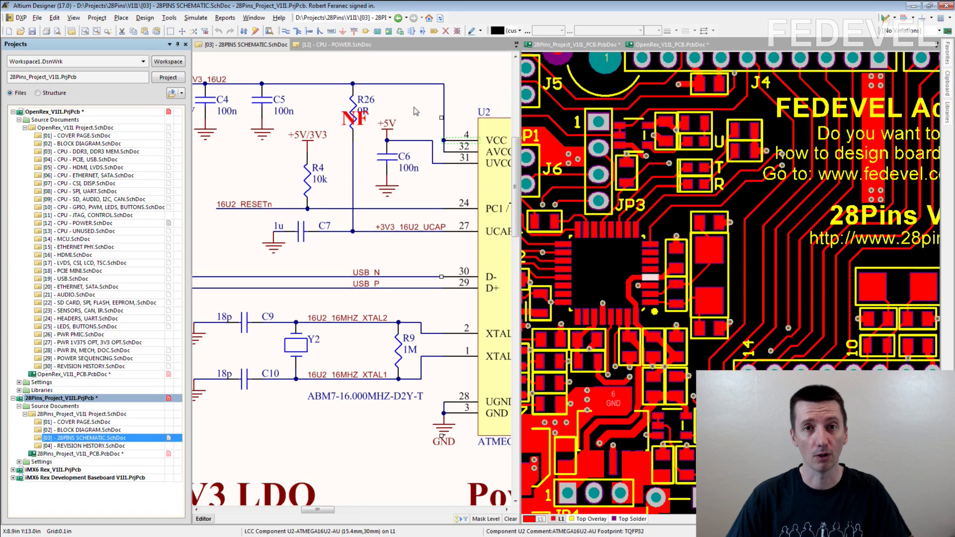
pyautogui.click(268, 106)
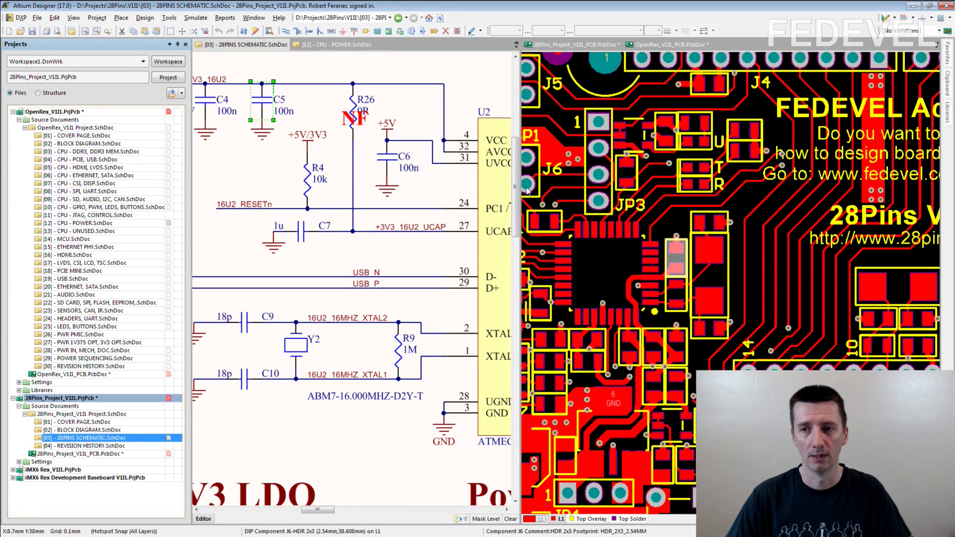
pyautogui.click(460, 163)
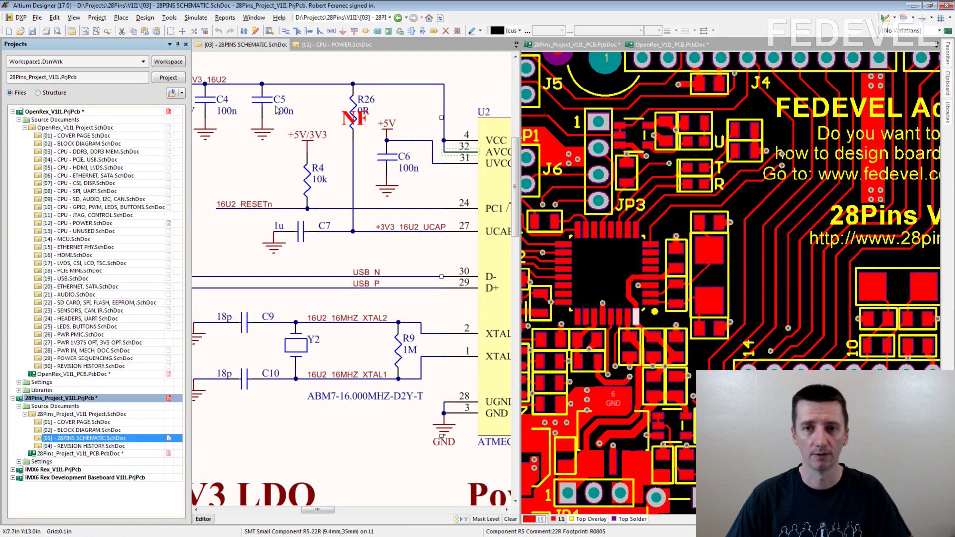
pyautogui.click(210, 102)
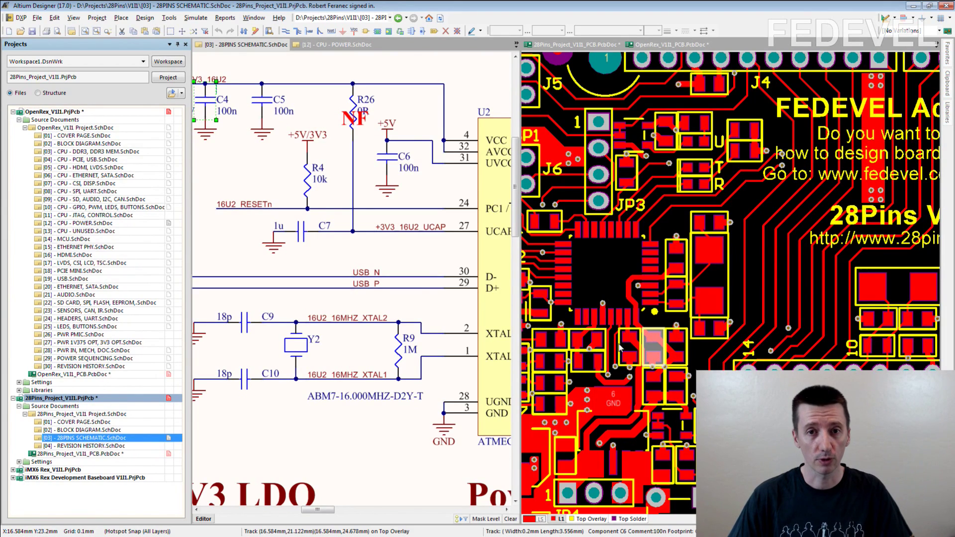
# Step: Show the OpenRex CPU - POWER schematic sheet beside the OpenRex PCB layout
pyautogui.click(138, 224)
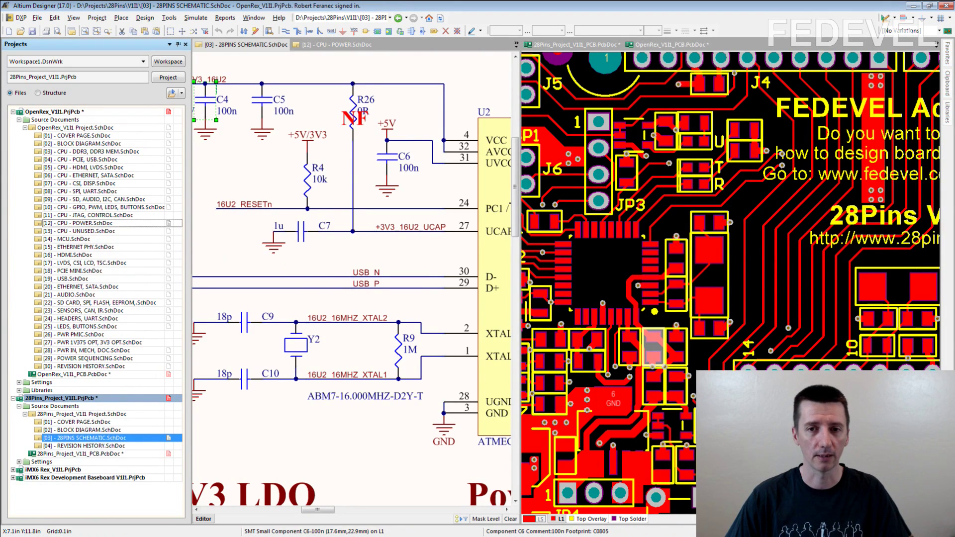
pyautogui.click(666, 44)
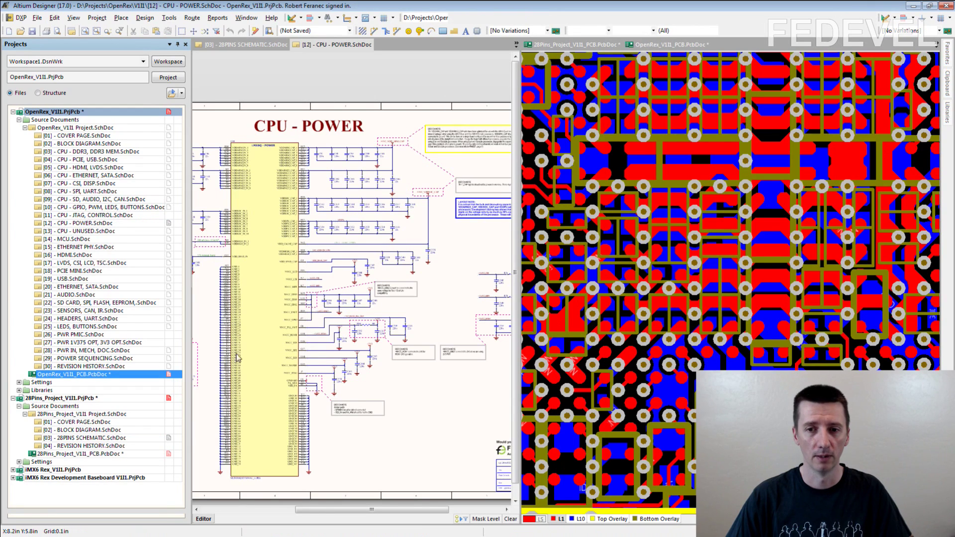
pyautogui.click(247, 373)
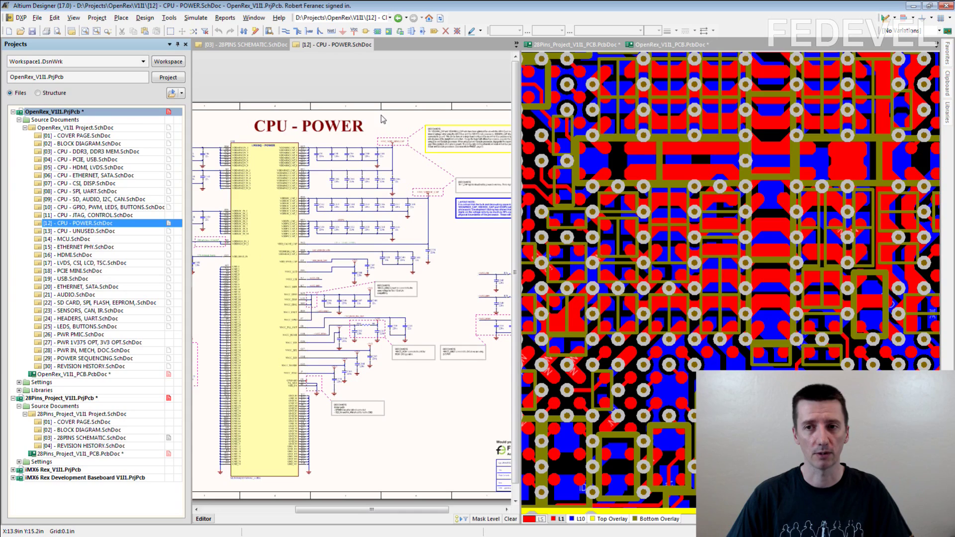
# Step: Select the second group of CPU core supply pins, H11 through R11, together to locate their pads on the PCB
pyautogui.keyDown('ctrl'); pyautogui.scroll(10, 331, 179); pyautogui.keyUp('ctrl')
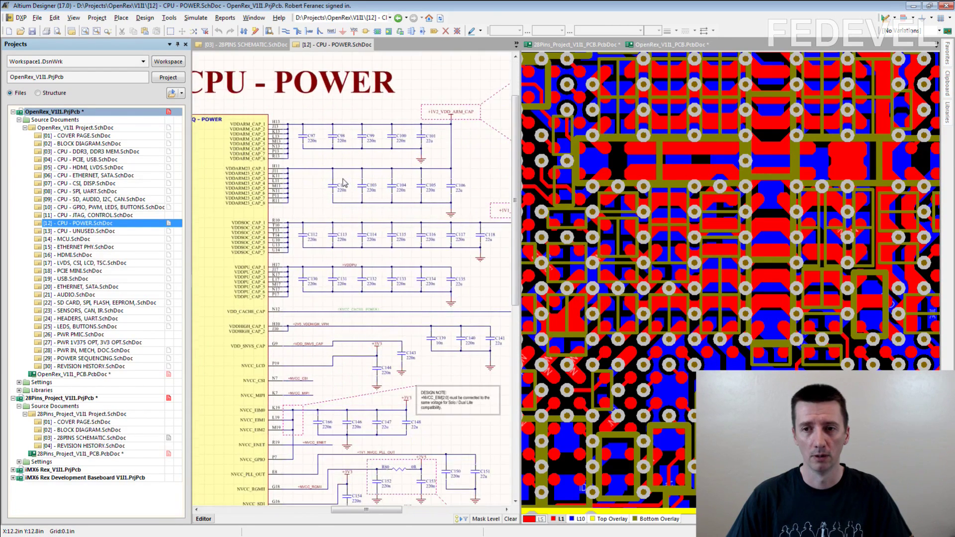
pyautogui.moveTo(343, 194); pyautogui.dragTo(317, 195, button='right')
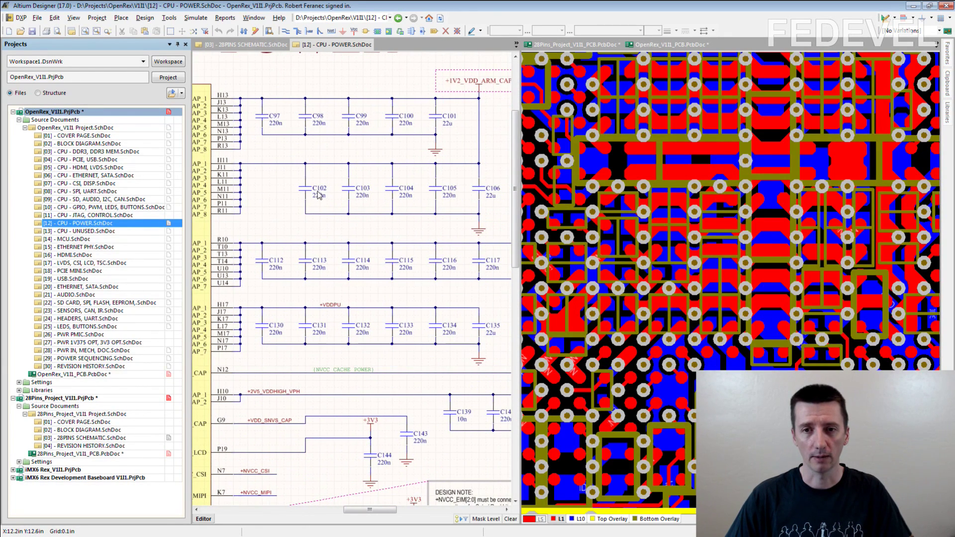
pyautogui.click(229, 163)
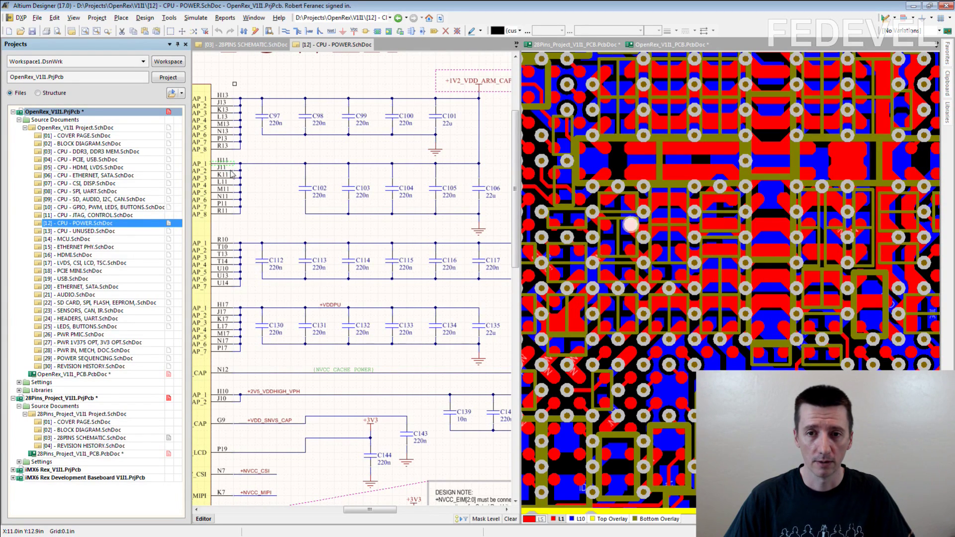
pyautogui.keyDown('shift'); pyautogui.click(224, 169); pyautogui.keyUp('shift')
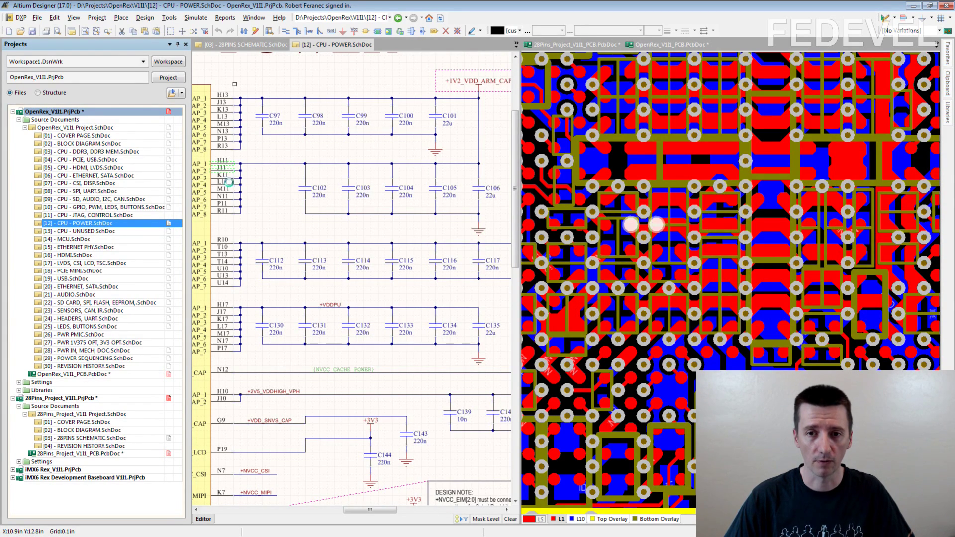
pyautogui.keyDown('shift'); pyautogui.click(227, 179); pyautogui.keyUp('shift')
pyautogui.keyDown('shift'); pyautogui.click(227, 182); pyautogui.keyUp('shift')
pyautogui.keyDown('shift'); pyautogui.click(229, 189); pyautogui.keyUp('shift')
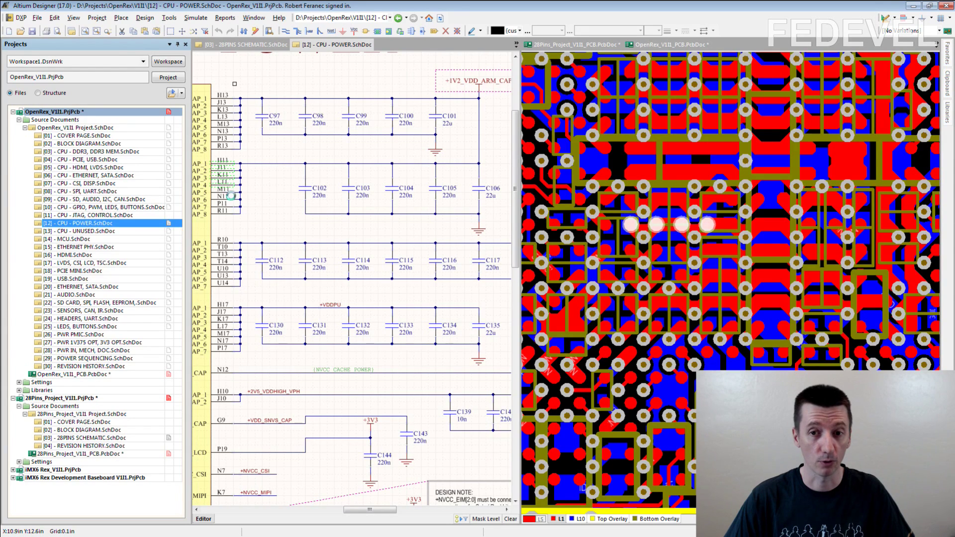
pyautogui.keyDown('shift'); pyautogui.click(229, 199); pyautogui.keyUp('shift')
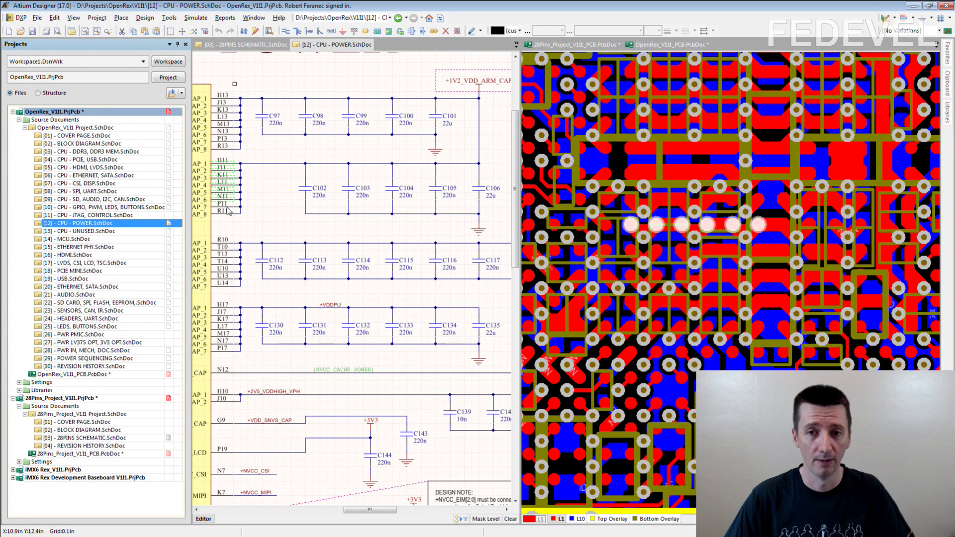
pyautogui.keyDown('shift'); pyautogui.click(229, 213); pyautogui.keyUp('shift')
pyautogui.keyDown('shift'); pyautogui.click(227, 213); pyautogui.keyUp('shift')
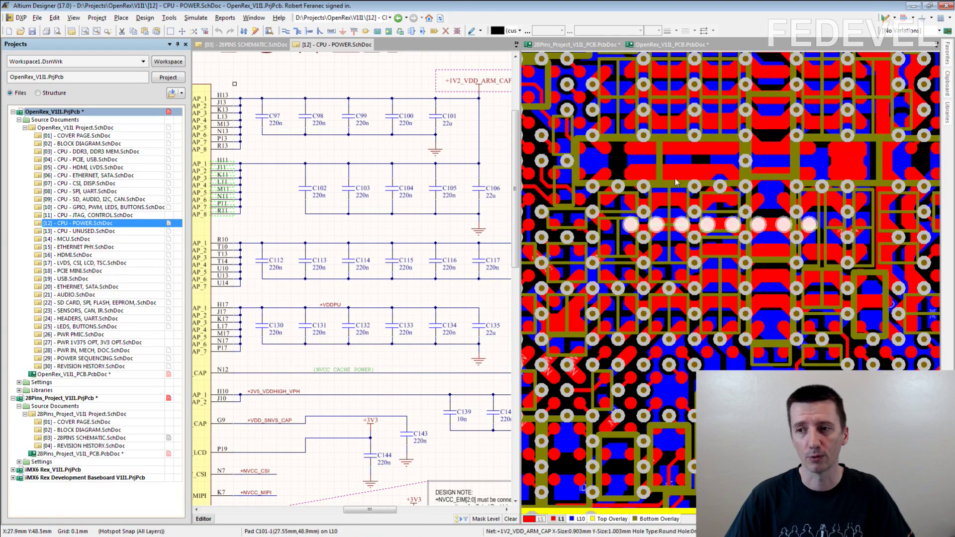
# Step: Add capacitors C102, C103, C104, C105 and C106 to the pin selection to examine their placement on the PCB
pyautogui.keyDown('shift'); pyautogui.click(304, 191); pyautogui.keyUp('shift')
pyautogui.keyDown('shift'); pyautogui.click(350, 192); pyautogui.keyUp('shift')
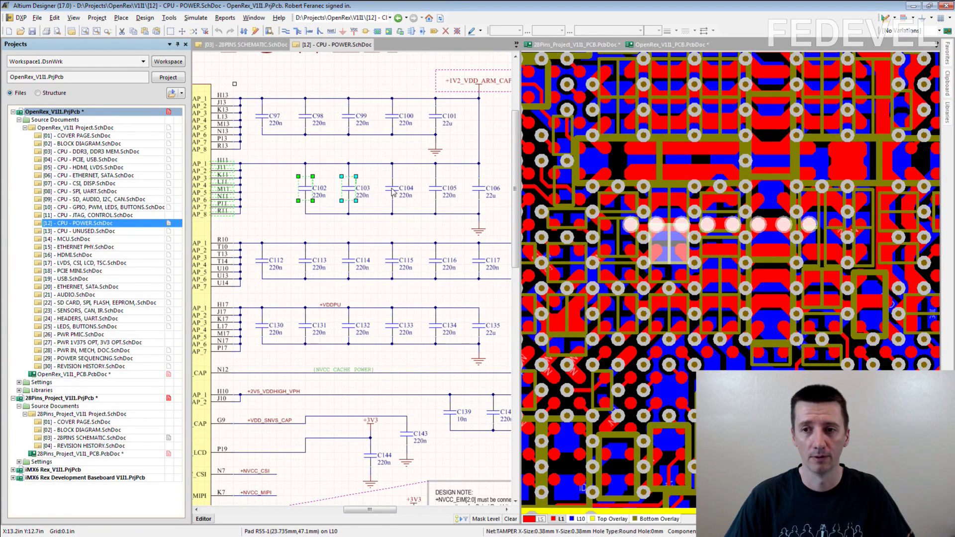
pyautogui.keyDown('shift'); pyautogui.click(393, 191); pyautogui.keyUp('shift')
pyautogui.keyDown('shift'); pyautogui.click(435, 191); pyautogui.keyUp('shift')
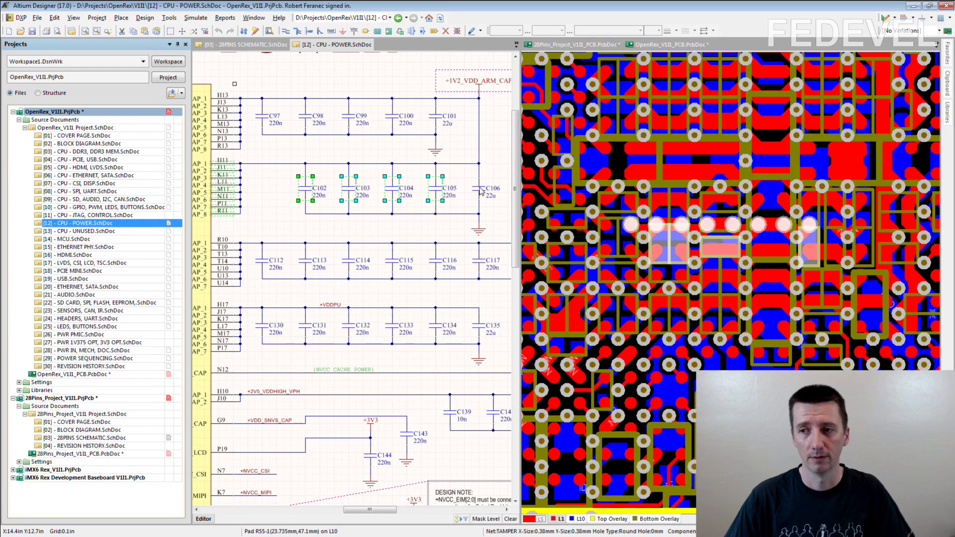
pyautogui.keyDown('shift'); pyautogui.click(481, 191); pyautogui.keyUp('shift')
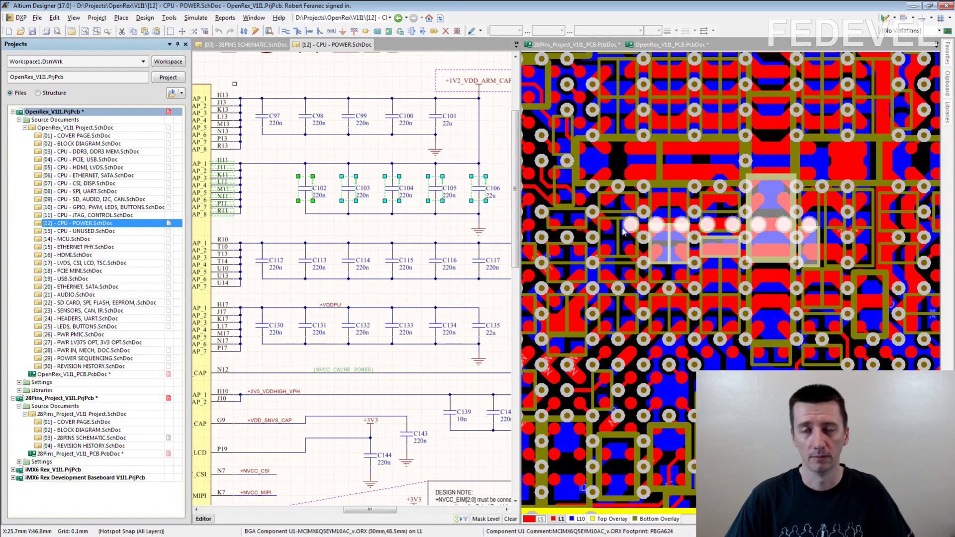